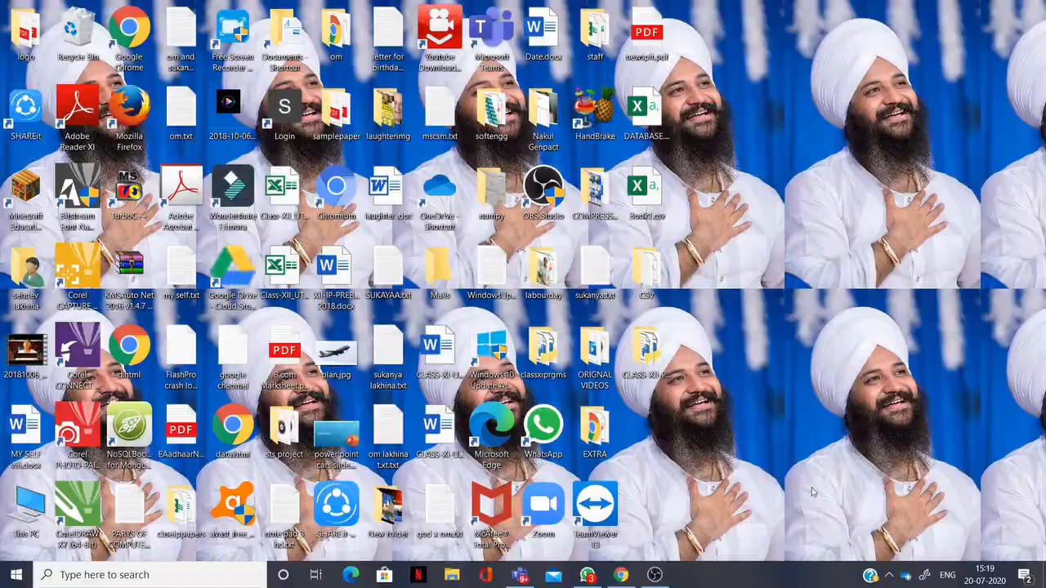
Step: Switch to the Microsoft Forms window in Chrome and show the responses of the MCQs-CLASS-XII form
mouse_move(620, 576)
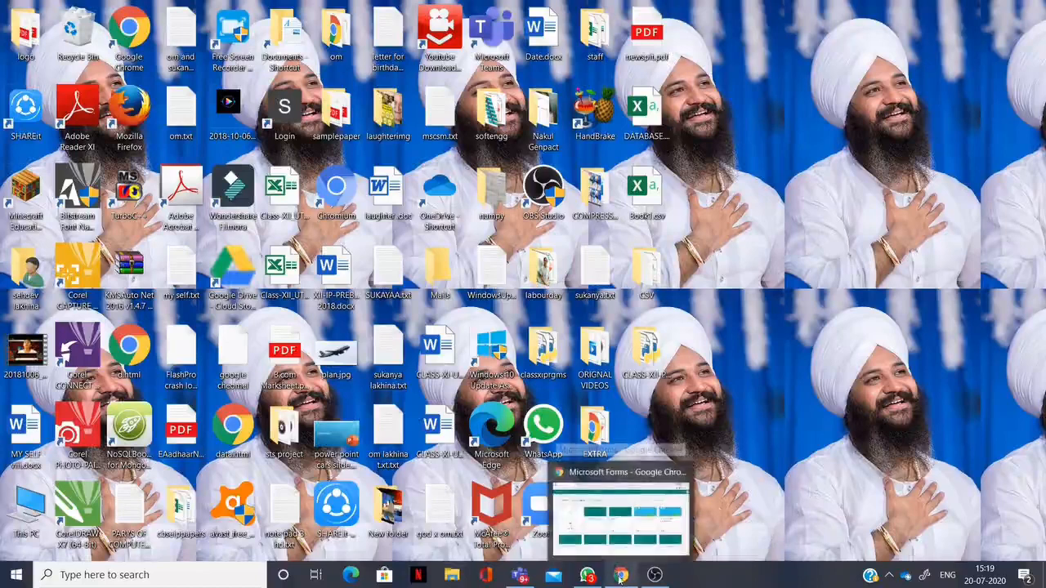
left_click(620, 576)
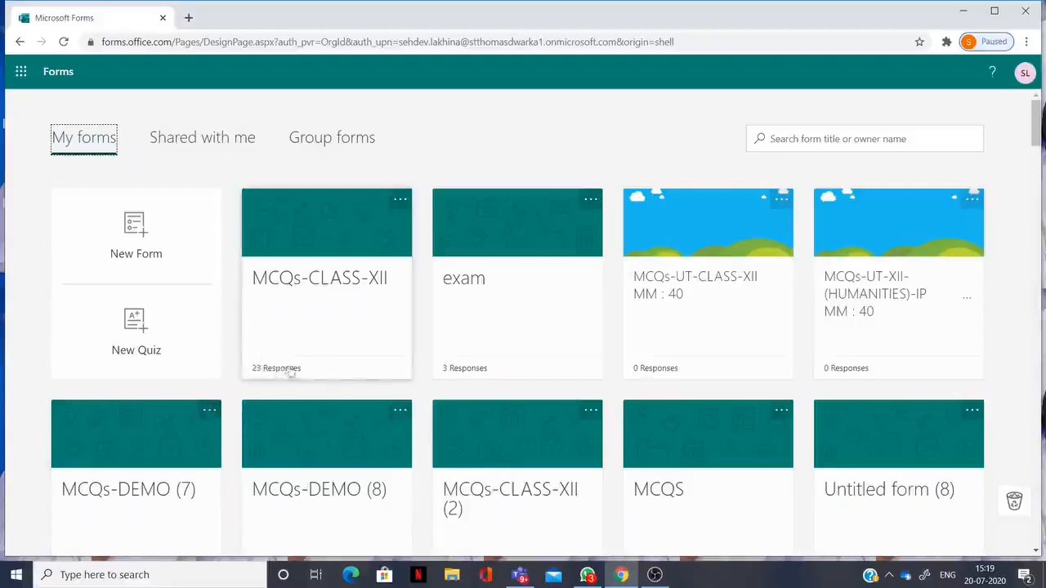
left_click(319, 339)
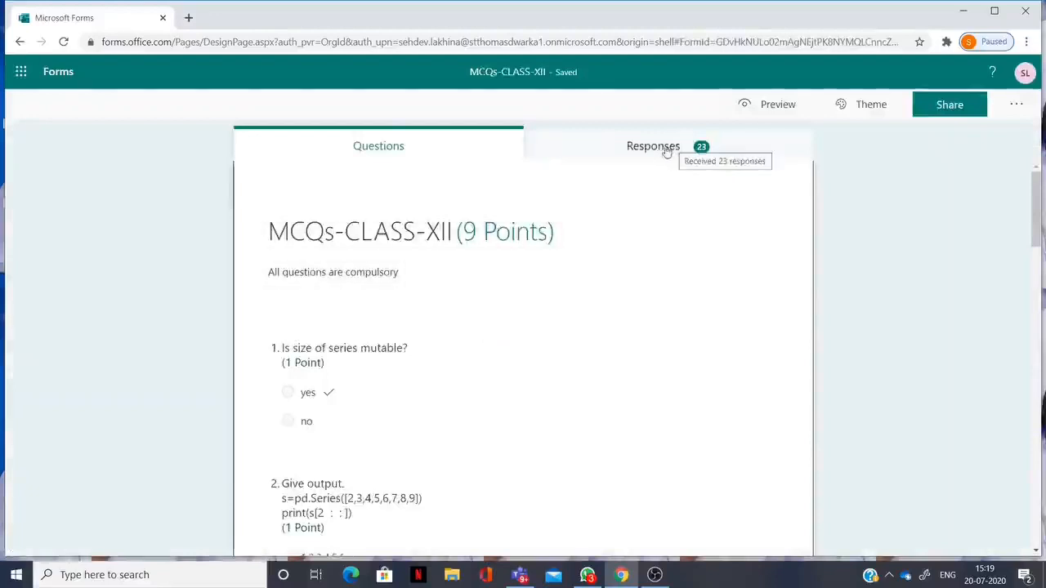
left_click(651, 145)
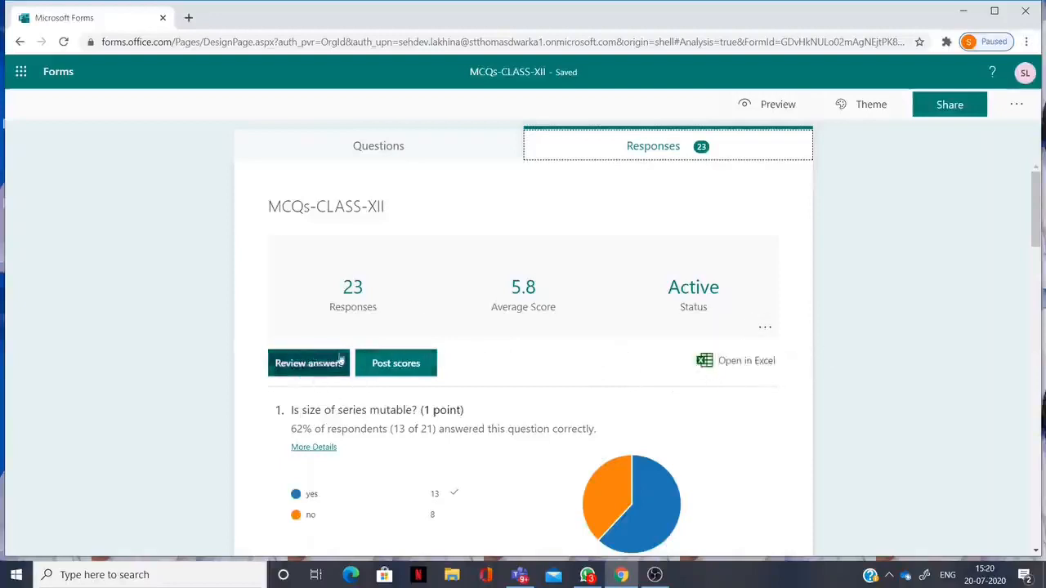
Step: Review the individual answers and select the second respondent entry, marked (1)
left_click(297, 364)
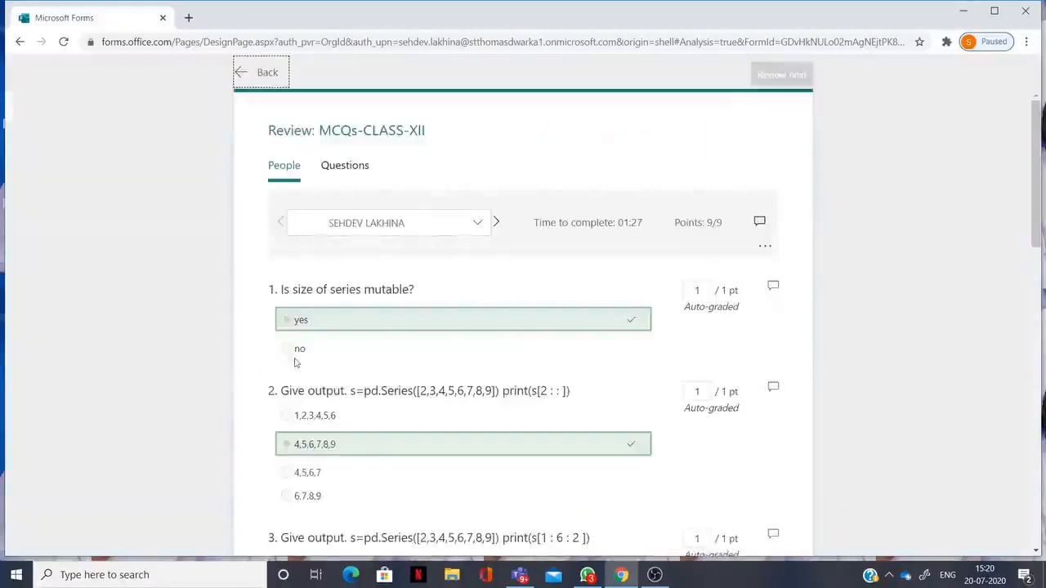
left_click(479, 223)
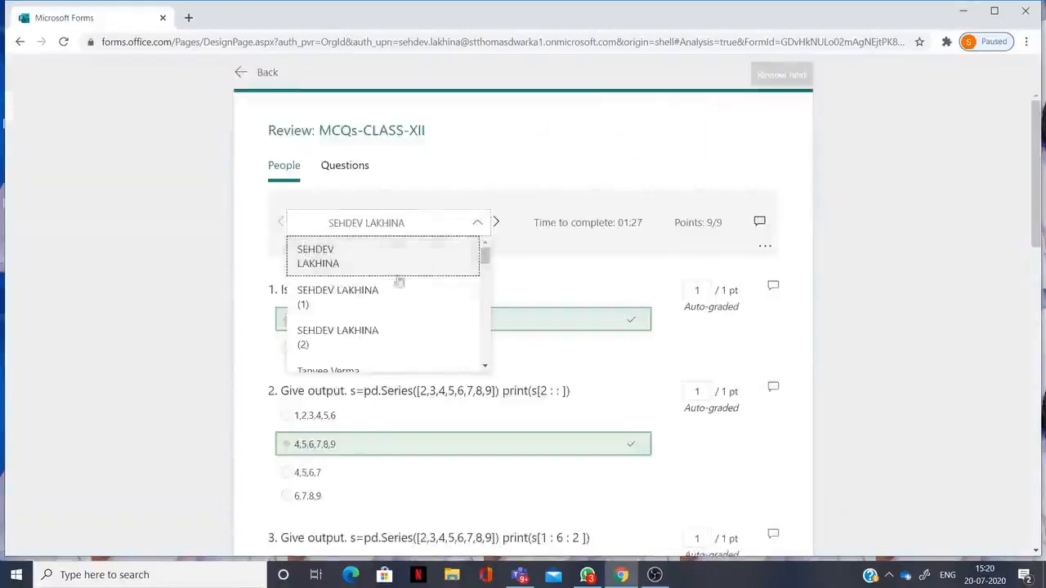
left_click(381, 294)
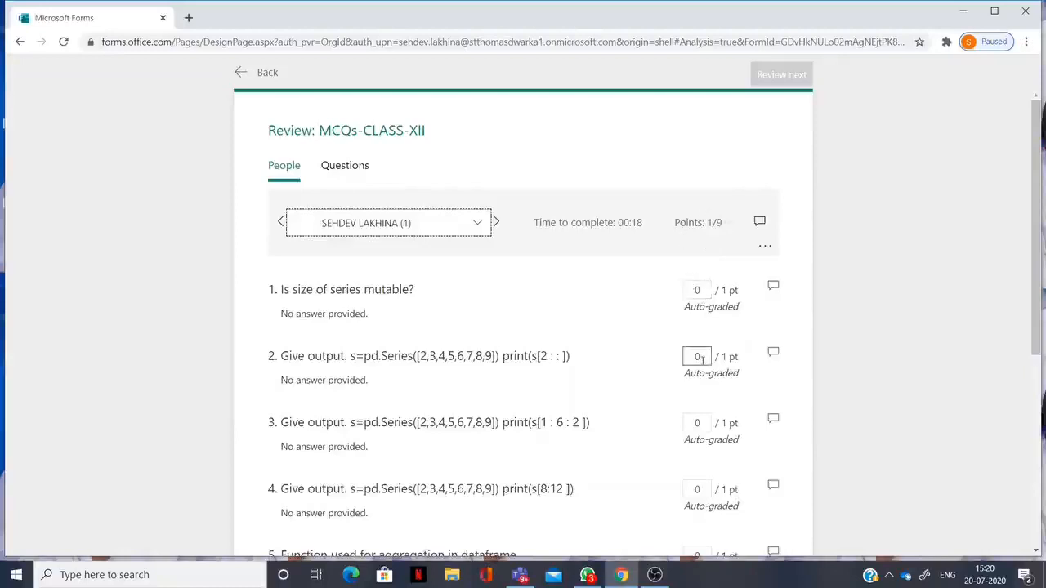
Step: Re-enter 0 points for question 2 and clear the points of questions 3 and 4
left_click(701, 358)
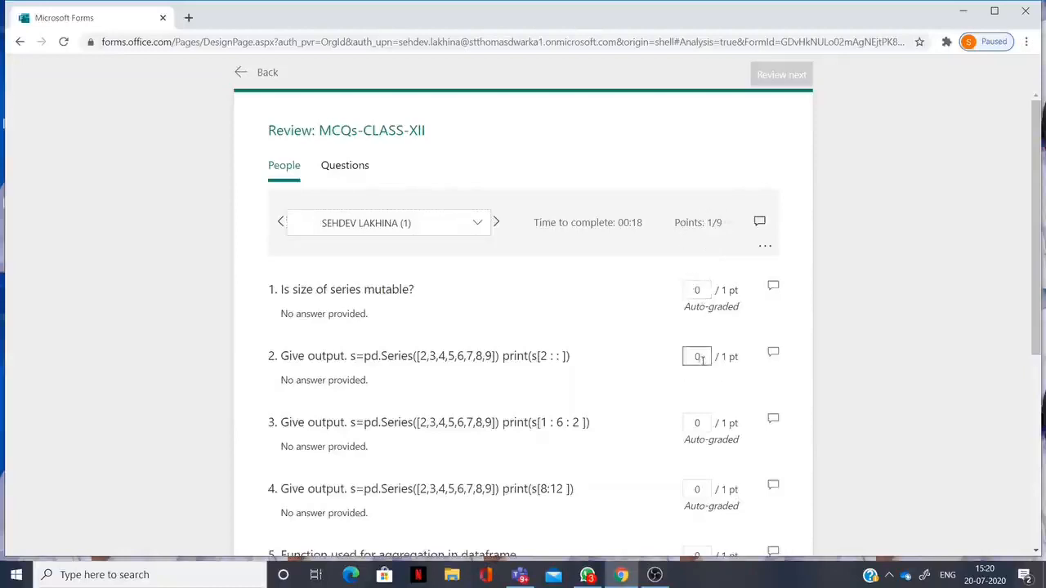
key("BackSpace")
type("0")
key("BackSpace")
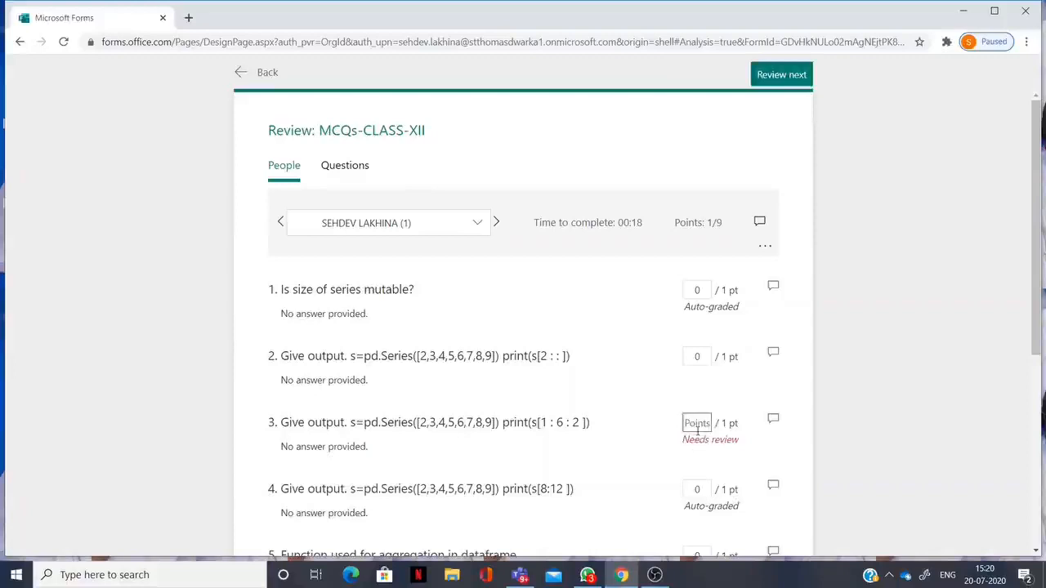
left_click(699, 489)
key("BackSpace")
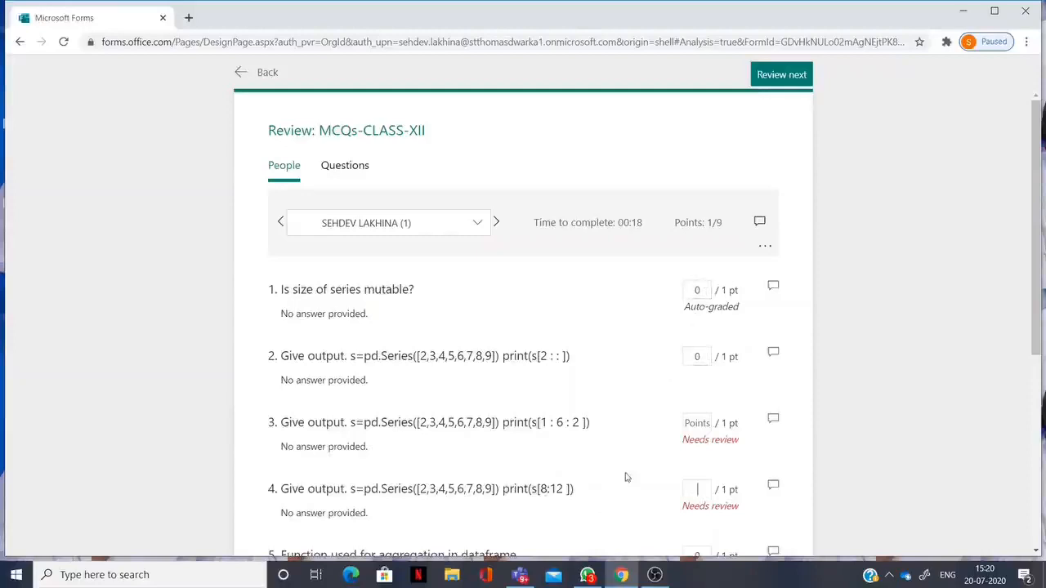
Step: Award this respondent 1 point each for questions 1 and 2
left_click(706, 293)
key("BackSpace")
type("1")
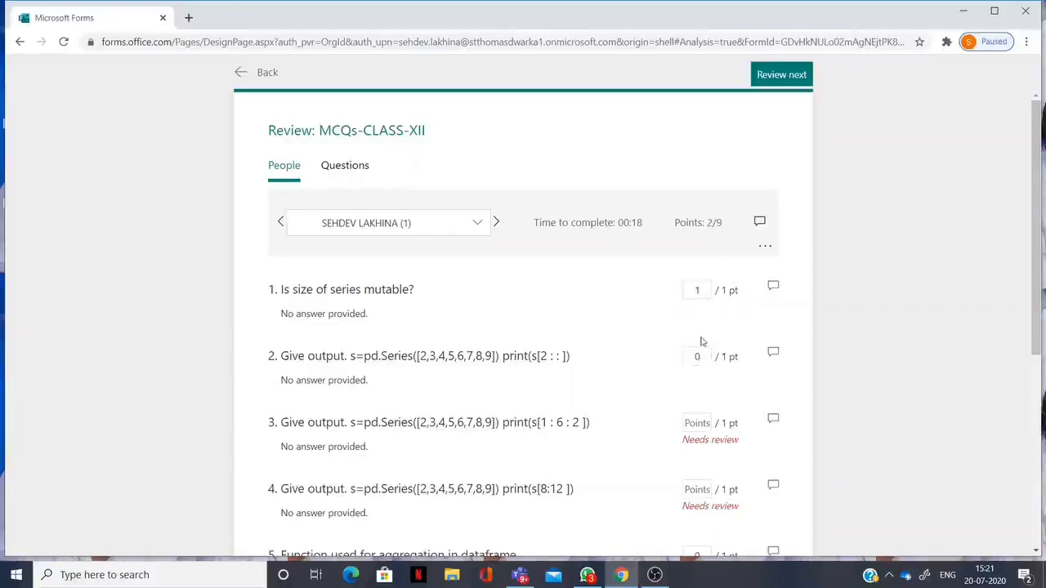
key("BackSpace")
type("2")
key("BackSpace")
type("1")
Step: Award 1 point each for questions 3 and 4, and return to the form's response summary
left_click(697, 423)
left_click(693, 424)
type("1")
left_click(703, 492)
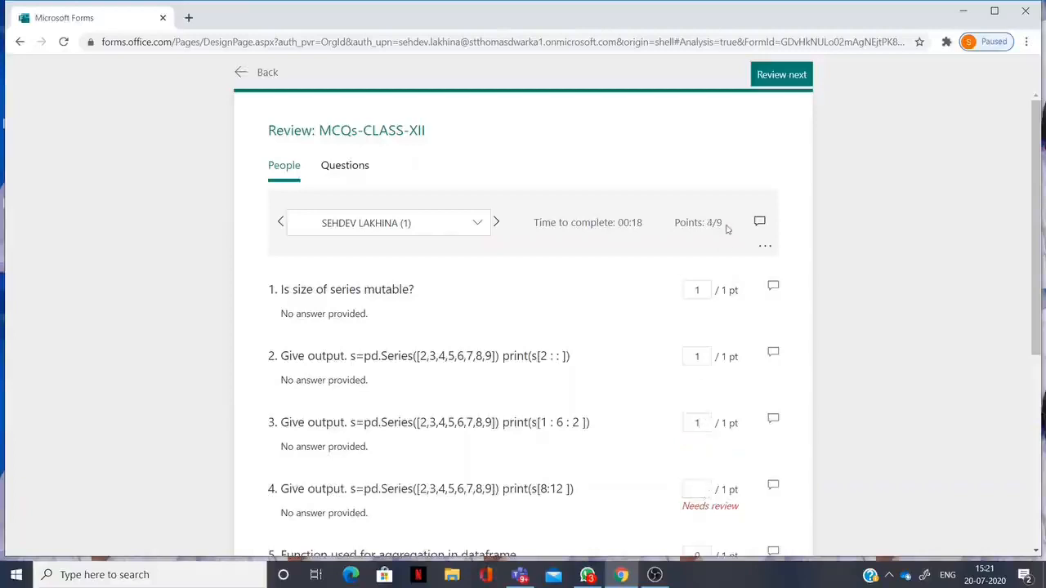
left_click(697, 490)
type("1")
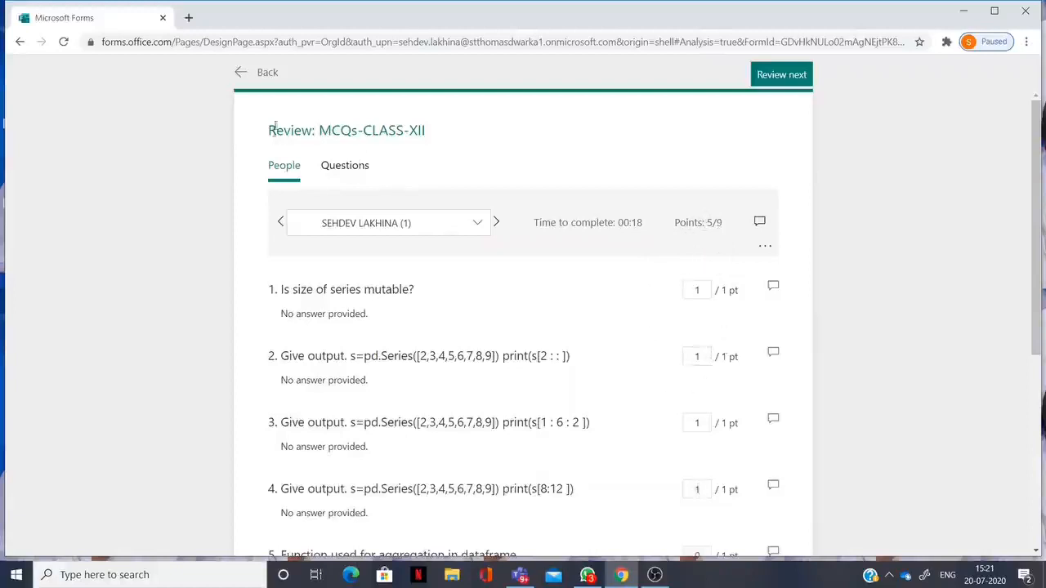
left_click(245, 72)
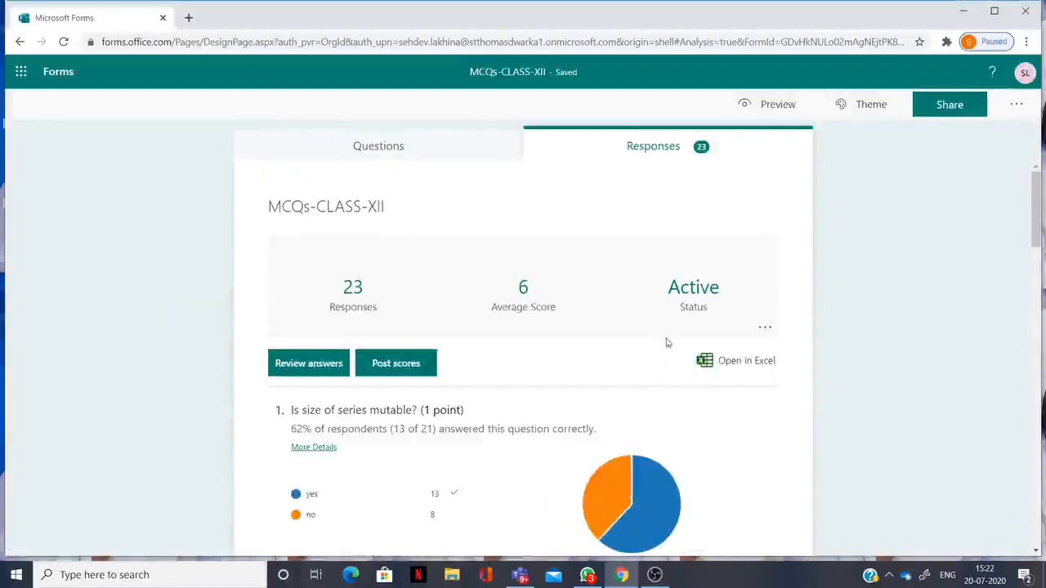
Step: Export the responses to Excel, open the downloaded MCQs-CLASS-XII workbook and maximize its window
left_click(735, 363)
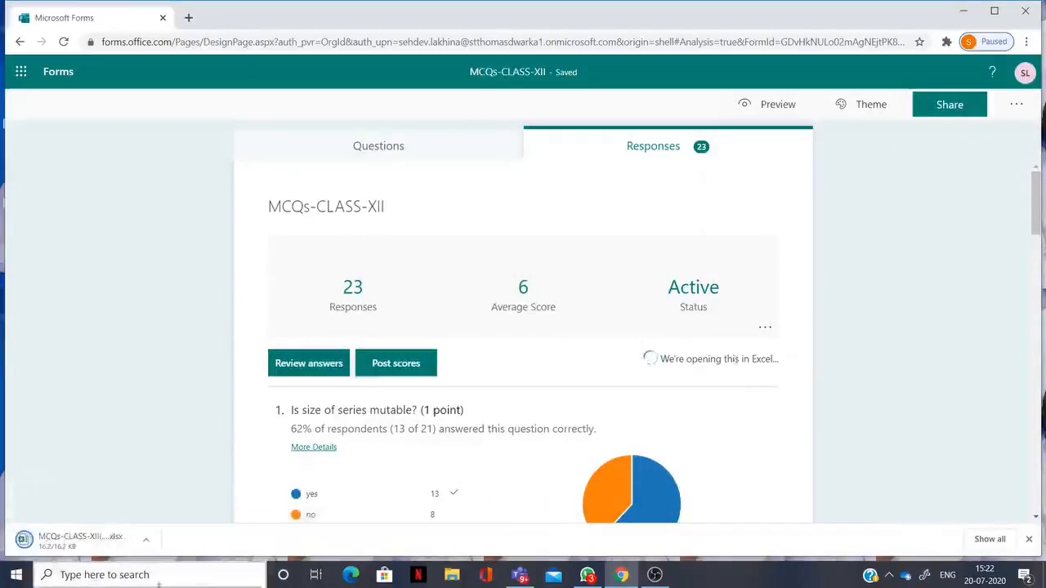
left_click(145, 539)
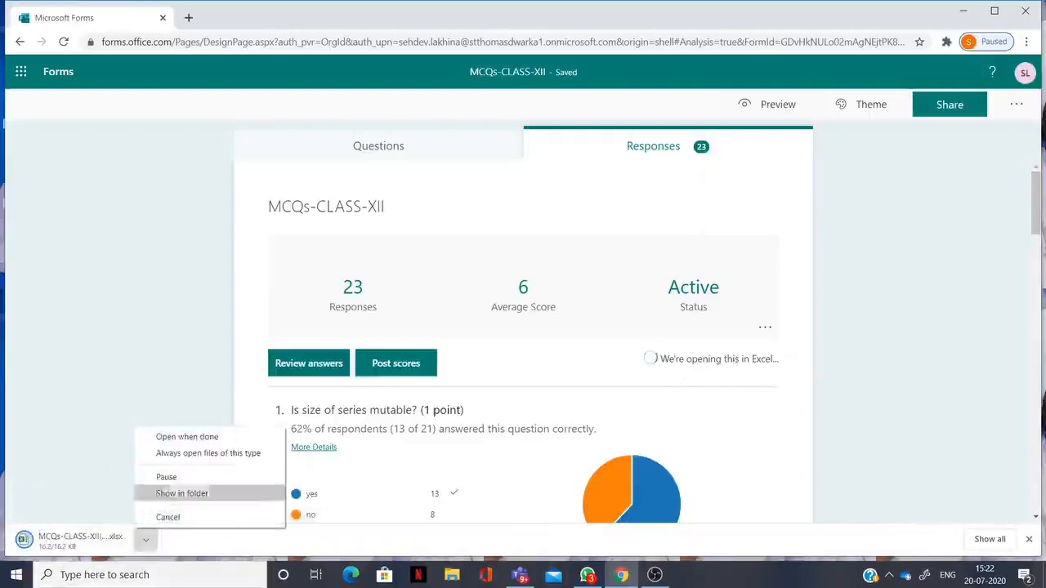
left_click(188, 439)
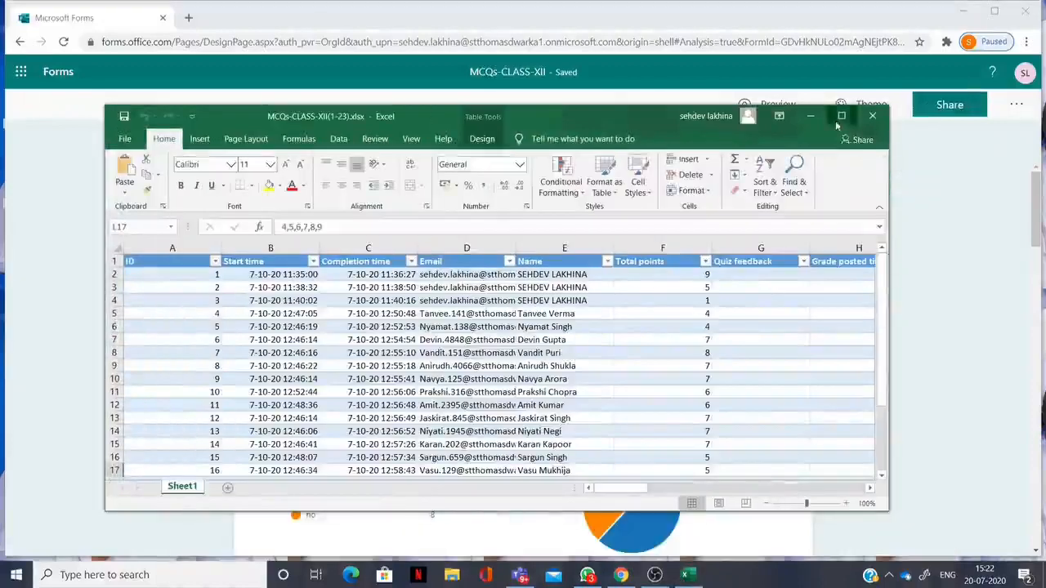
left_click(841, 111)
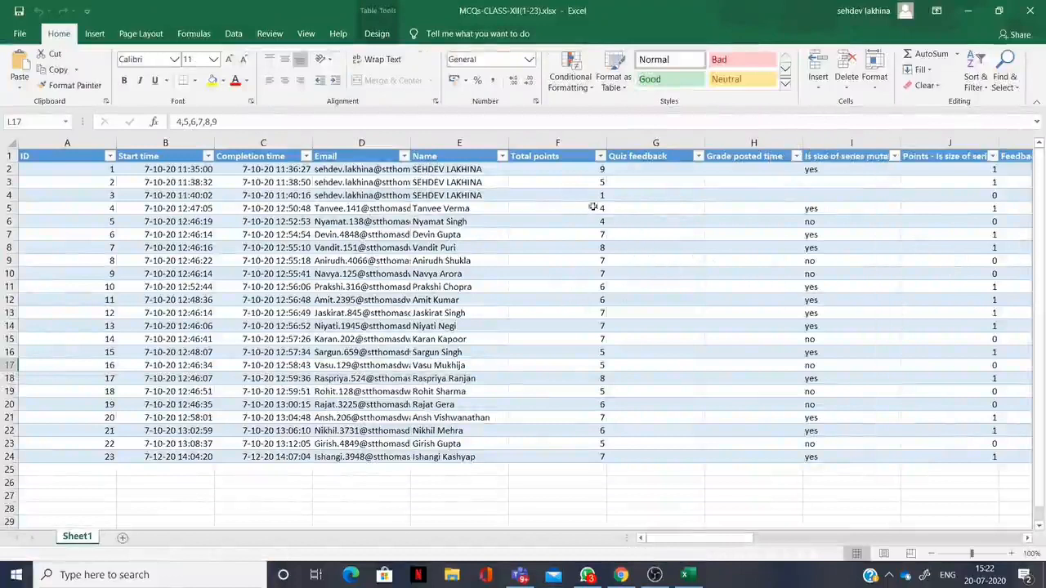
Step: Look through all response columns of the sheet and select the second respondent's total points in F3
left_click(1028, 539)
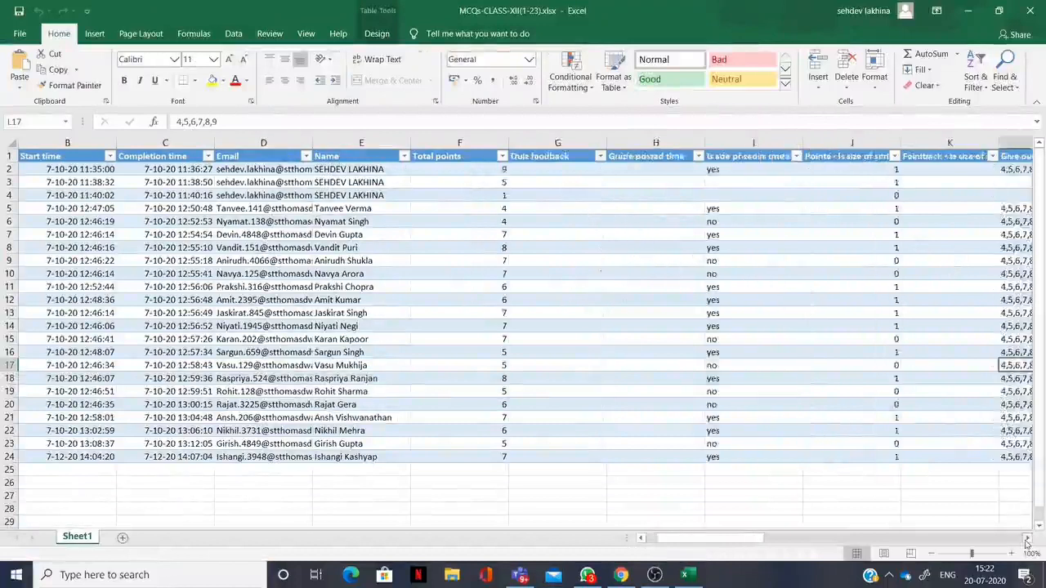
left_click_drag(1028, 541, 1028, 542)
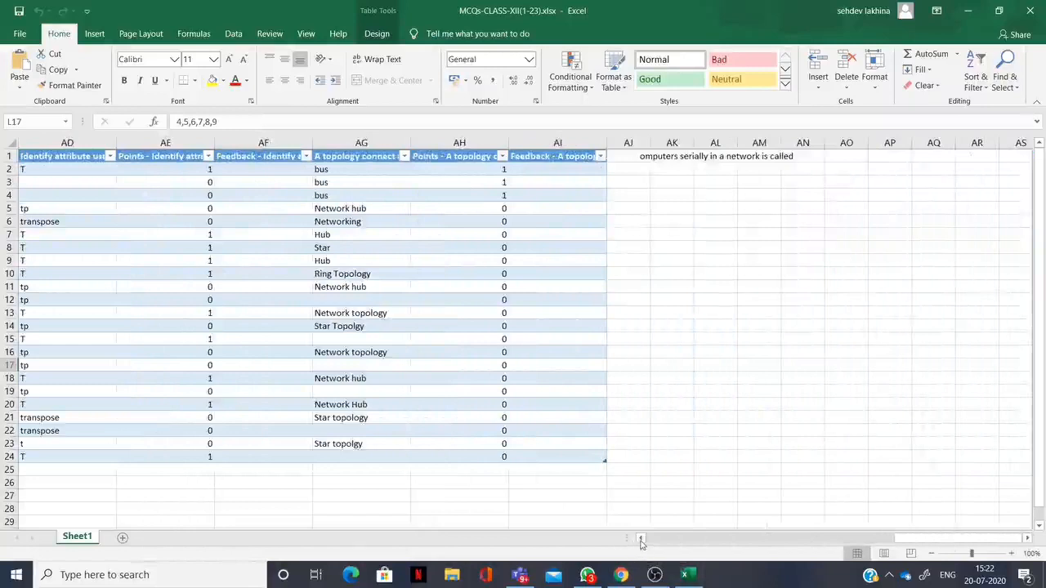
left_click_drag(641, 541, 641, 541)
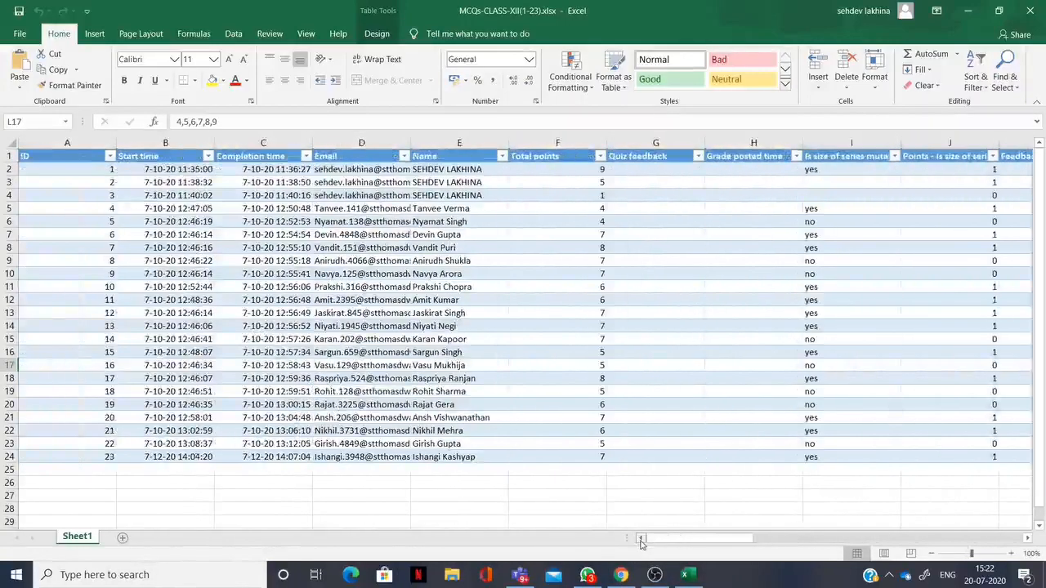
left_click(567, 178)
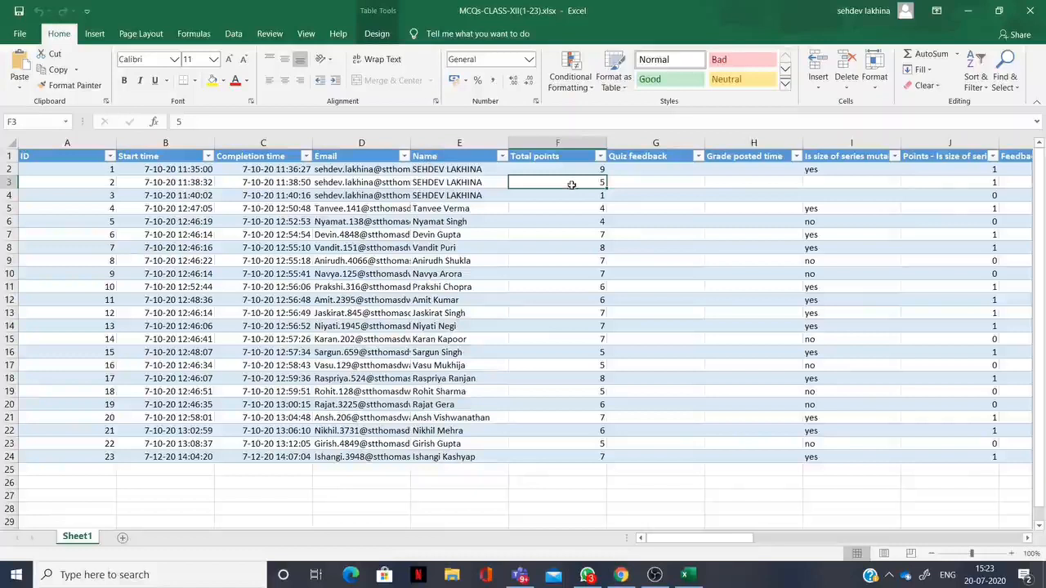
Step: Switch back to Microsoft Forms in Chrome and reopen the answer review for the second respondent entry, marked (1)
left_click(624, 576)
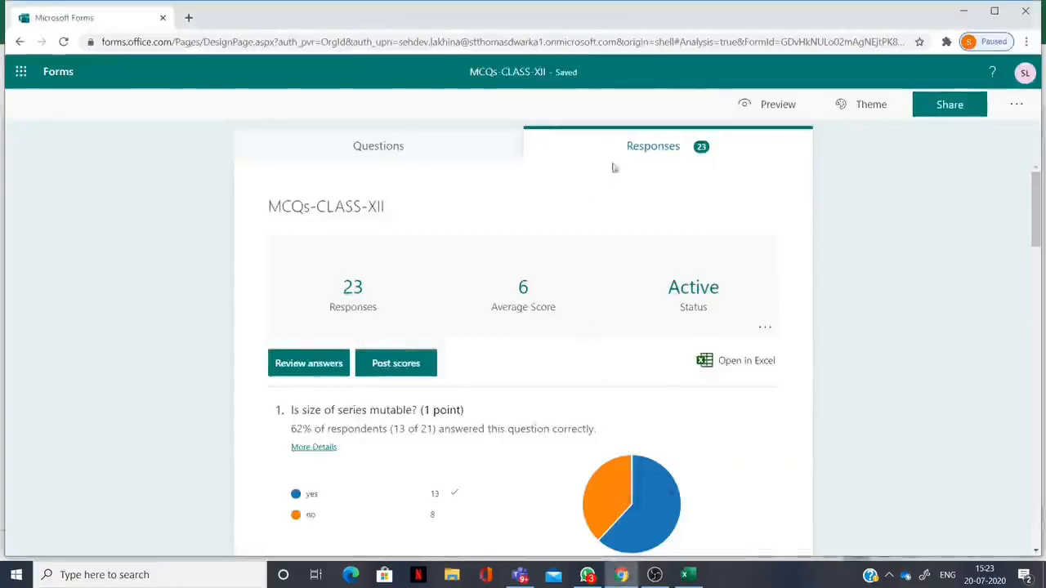
left_click(319, 366)
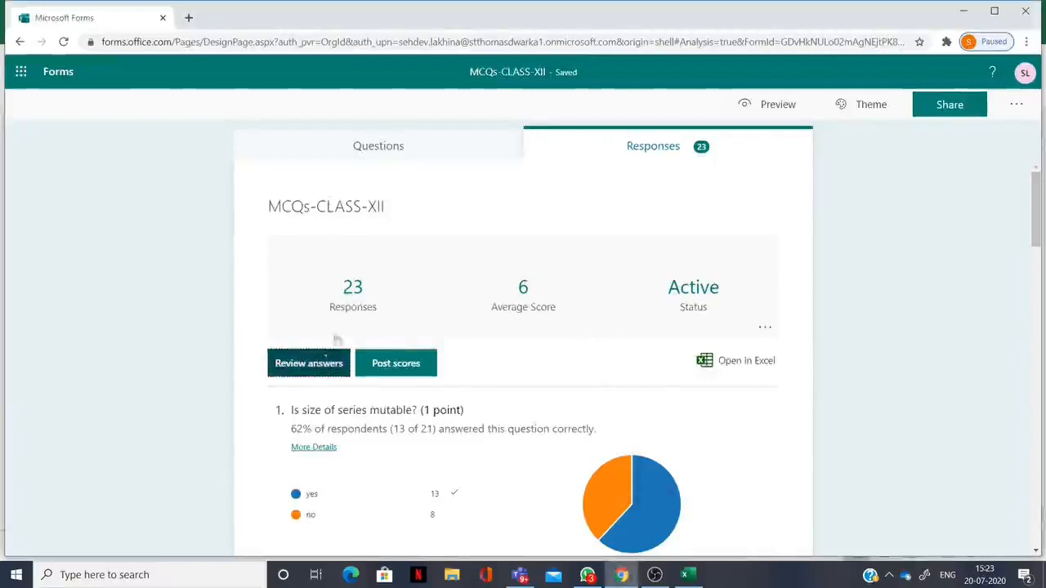
left_click(473, 224)
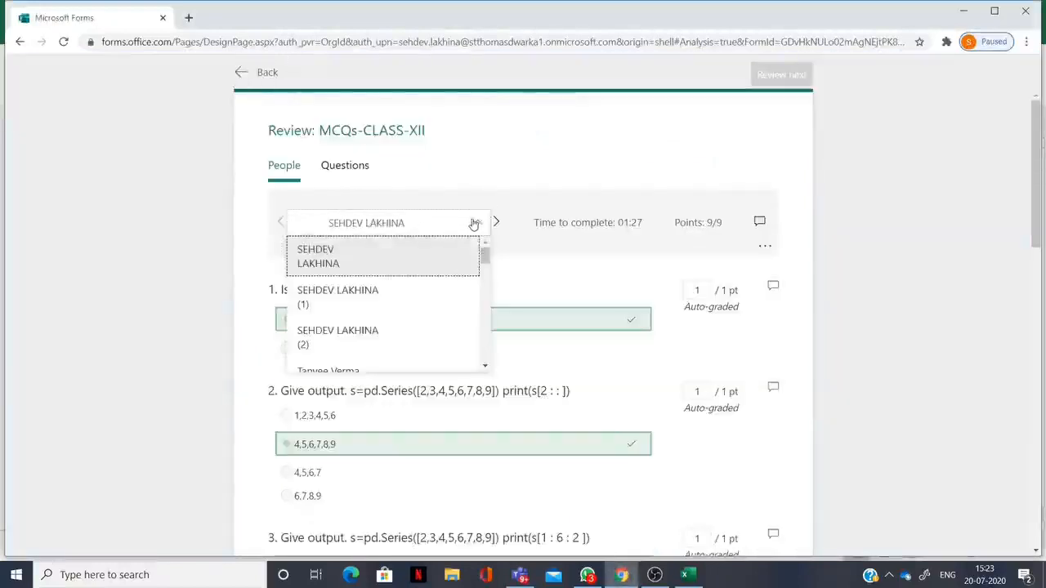
left_click(412, 294)
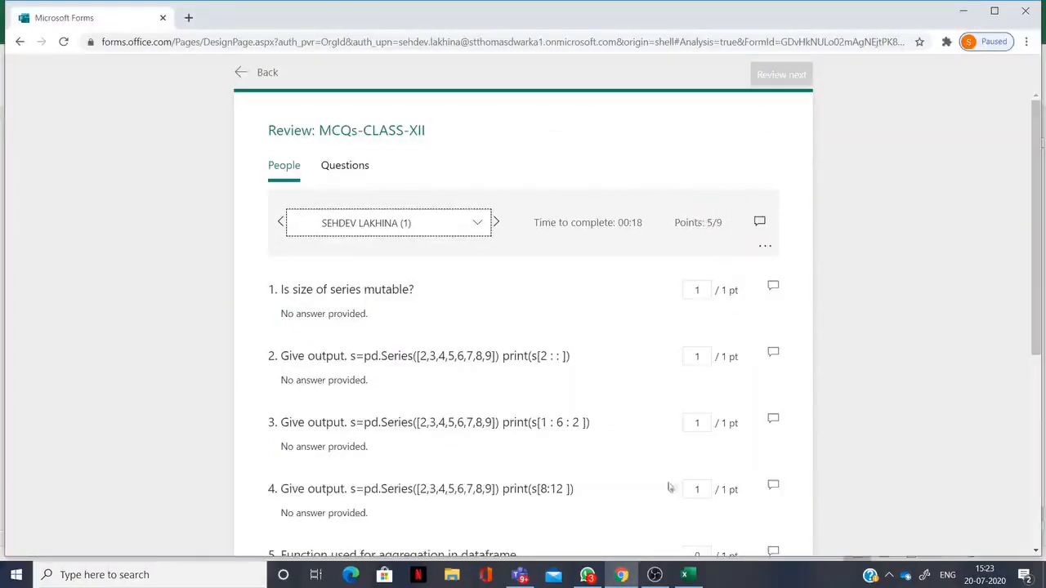
Step: Compare the respondent's points with the Excel workbook, and return to the response summary in Forms
left_click(687, 575)
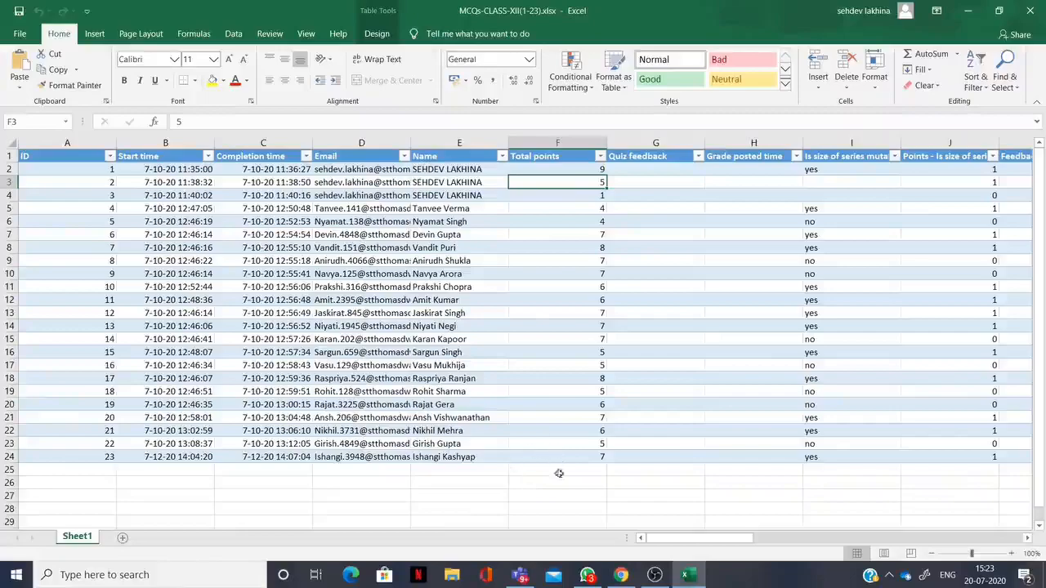
left_click(621, 576)
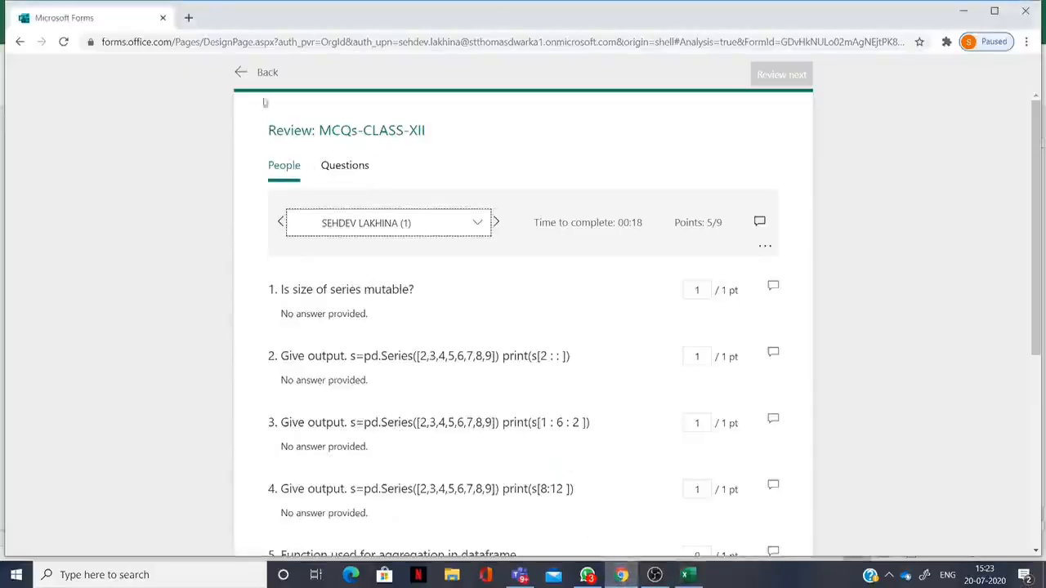
left_click(259, 75)
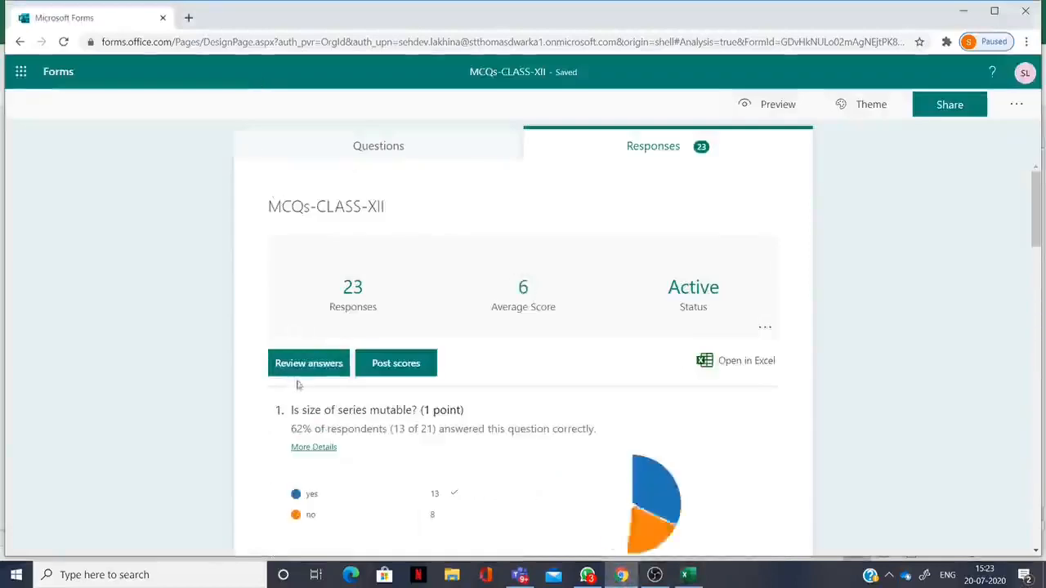